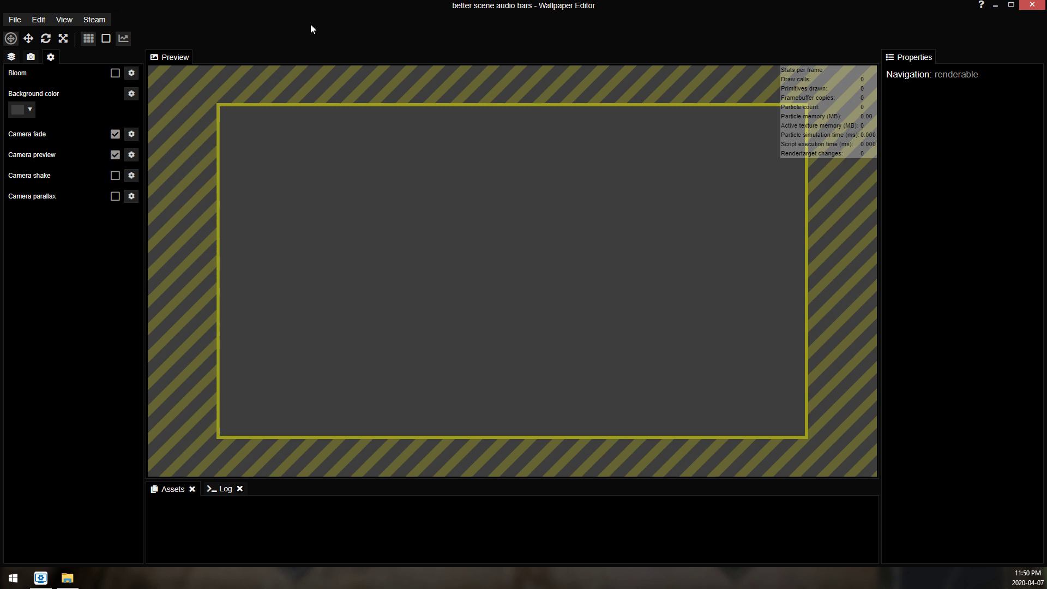
Step: Switch the left panel to the layers tab to show the scene's empty layer list
{"action": "left_click", "coordinate": [11, 57]}
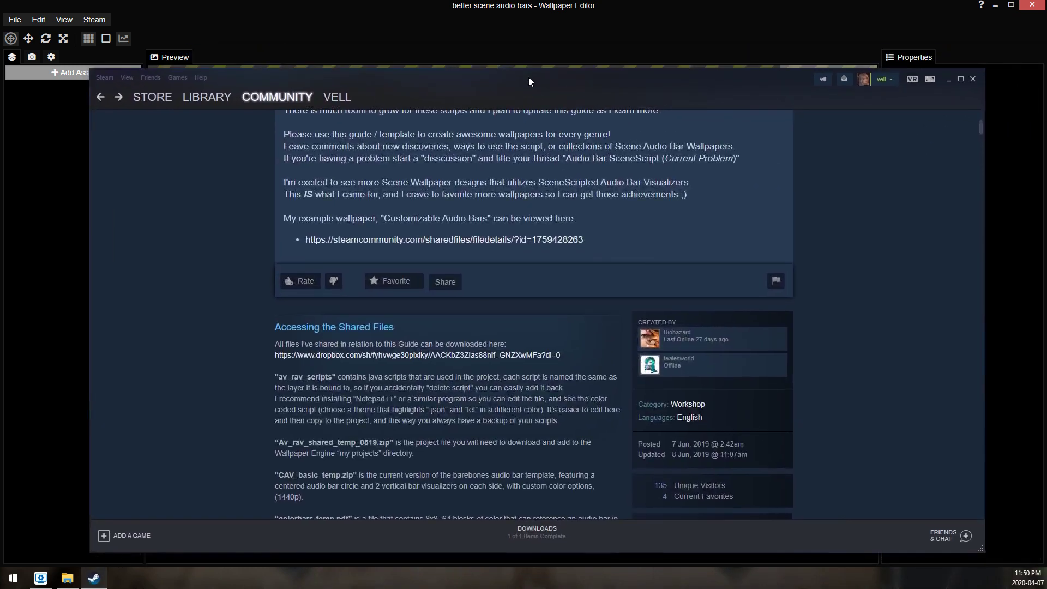
Step: Scroll the 'Audio Responsive Bar SceneScript' Steam guide down to its user-properties section
{"action": "scroll", "coordinate": [584, 218], "scroll_direction": "down", "scroll_amount": 5}
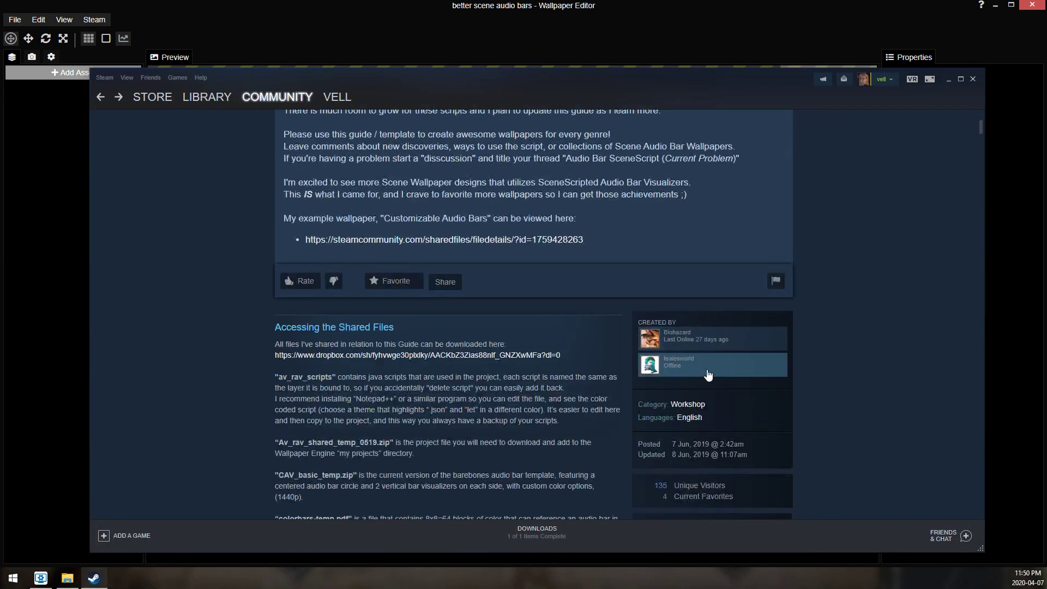
{"action": "scroll", "coordinate": [832, 309], "scroll_direction": "up", "scroll_amount": 5}
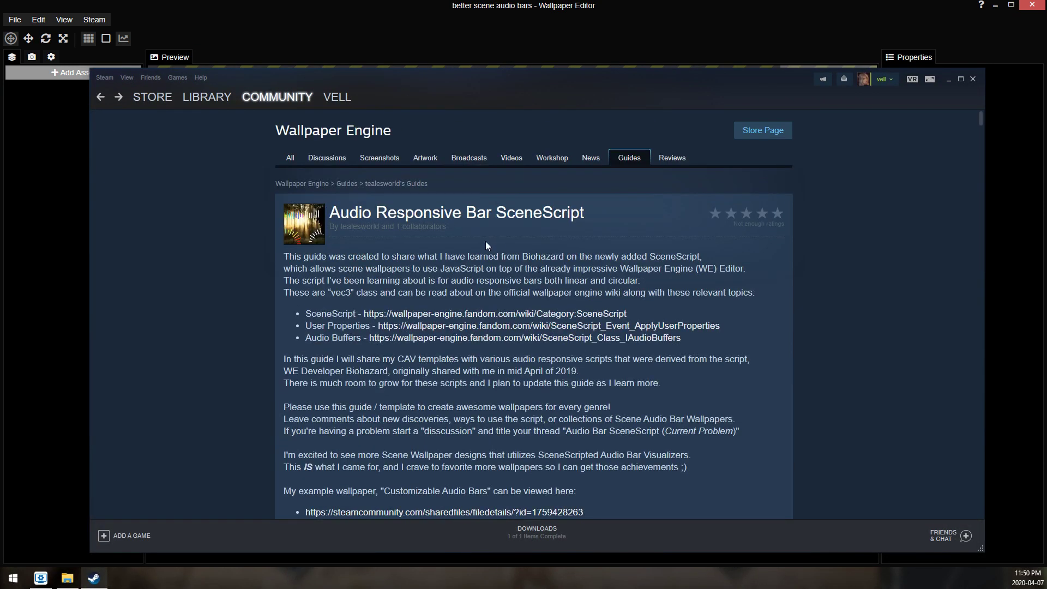
{"action": "scroll", "coordinate": [446, 216], "scroll_direction": "down", "scroll_amount": 1}
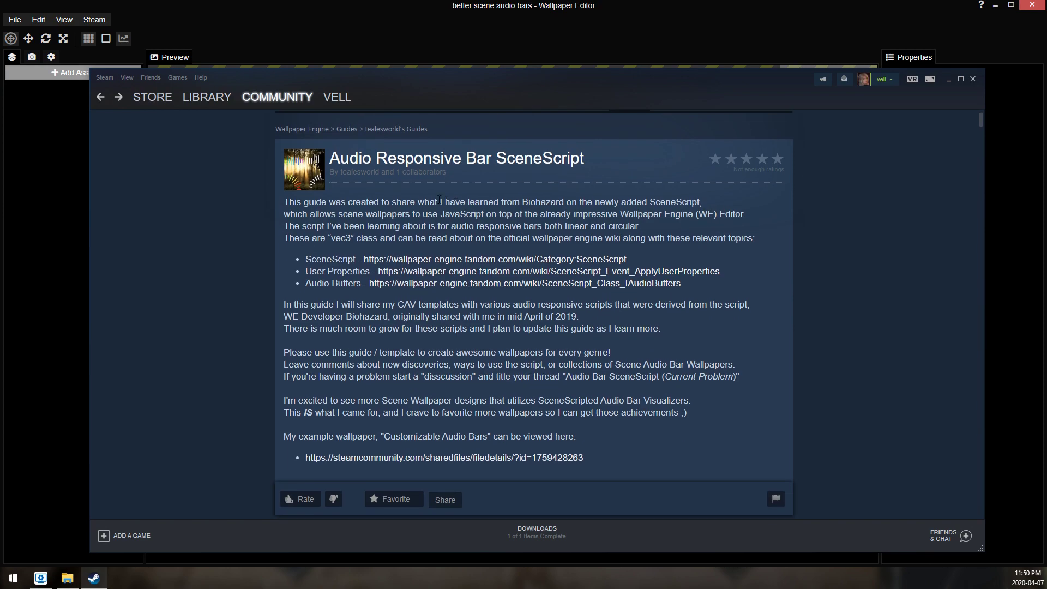
{"action": "scroll", "coordinate": [491, 199], "scroll_direction": "down", "scroll_amount": 5}
{"action": "scroll", "coordinate": [497, 247], "scroll_direction": "down", "scroll_amount": 5}
{"action": "scroll", "coordinate": [524, 240], "scroll_direction": "down", "scroll_amount": 2}
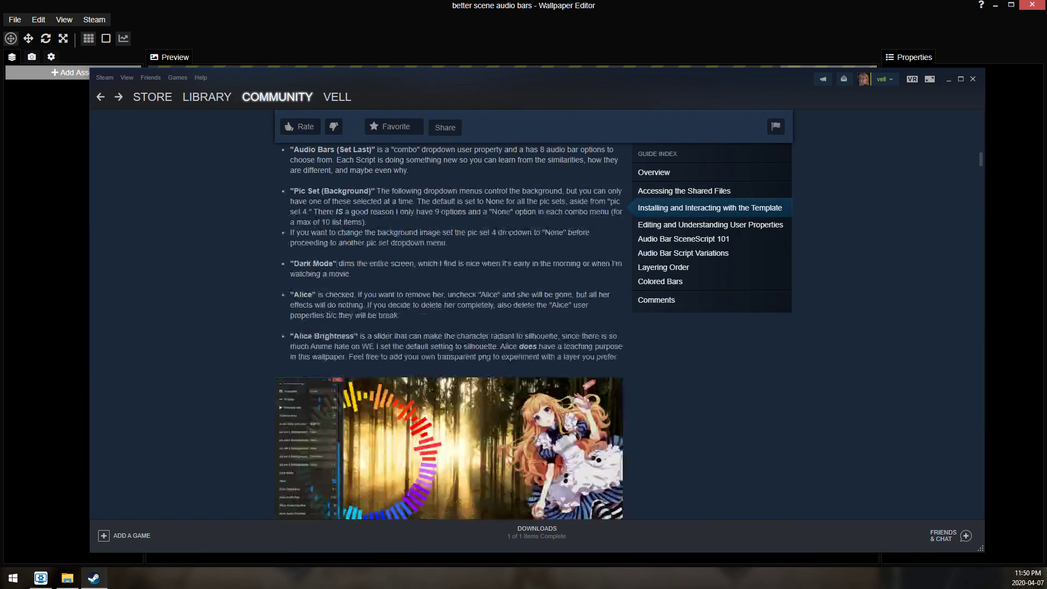
{"action": "scroll", "coordinate": [522, 235], "scroll_direction": "down", "scroll_amount": 5}
{"action": "scroll", "coordinate": [538, 230], "scroll_direction": "down", "scroll_amount": 5}
{"action": "scroll", "coordinate": [544, 229], "scroll_direction": "down", "scroll_amount": 4}
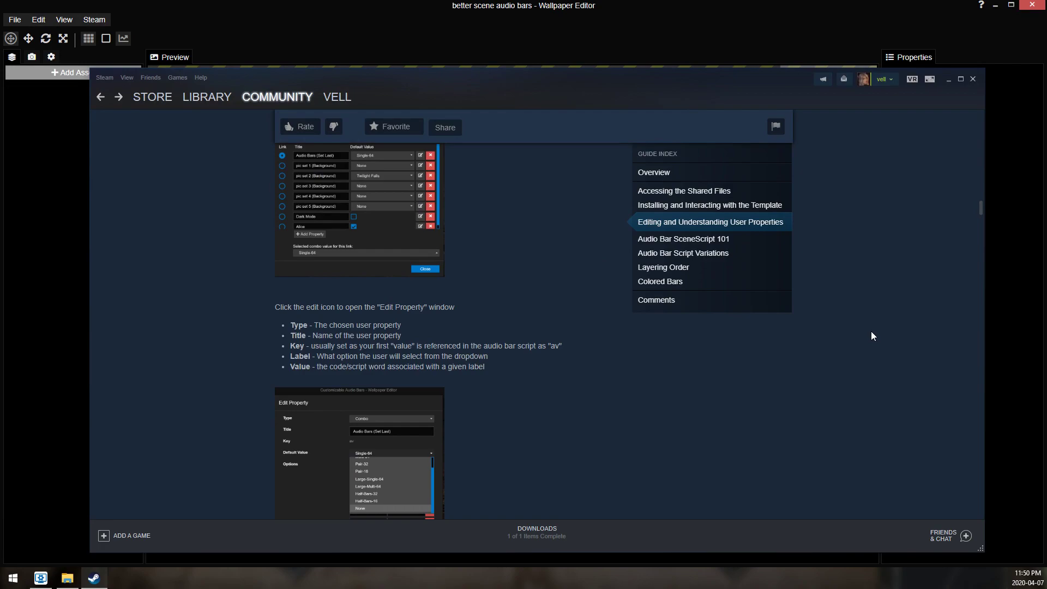
{"action": "scroll", "coordinate": [872, 331], "scroll_direction": "down", "scroll_amount": 3}
{"action": "middle_click", "coordinate": [950, 252]}
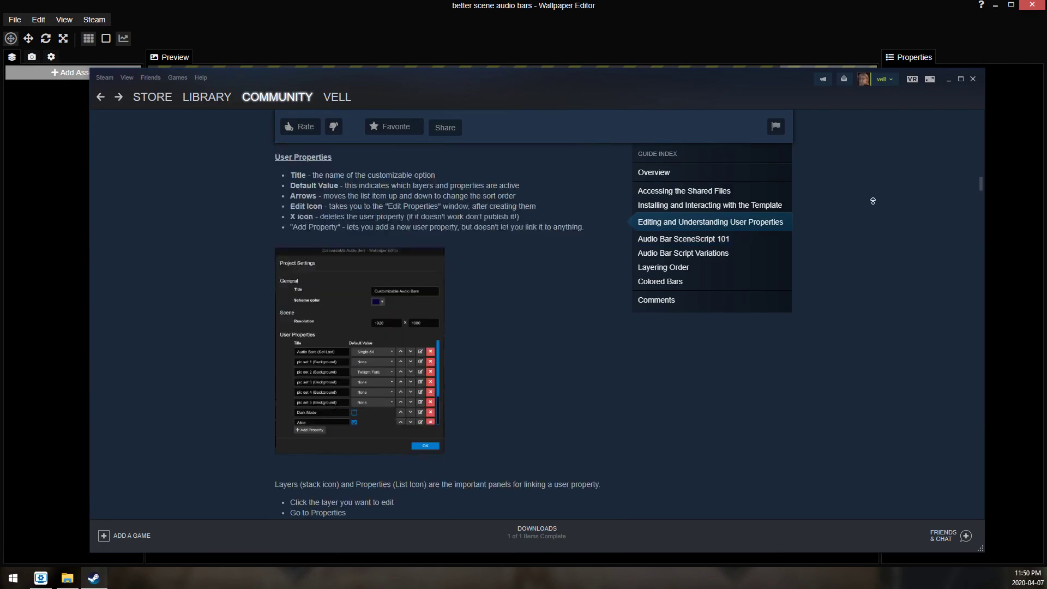
{"action": "middle_click", "coordinate": [792, 153]}
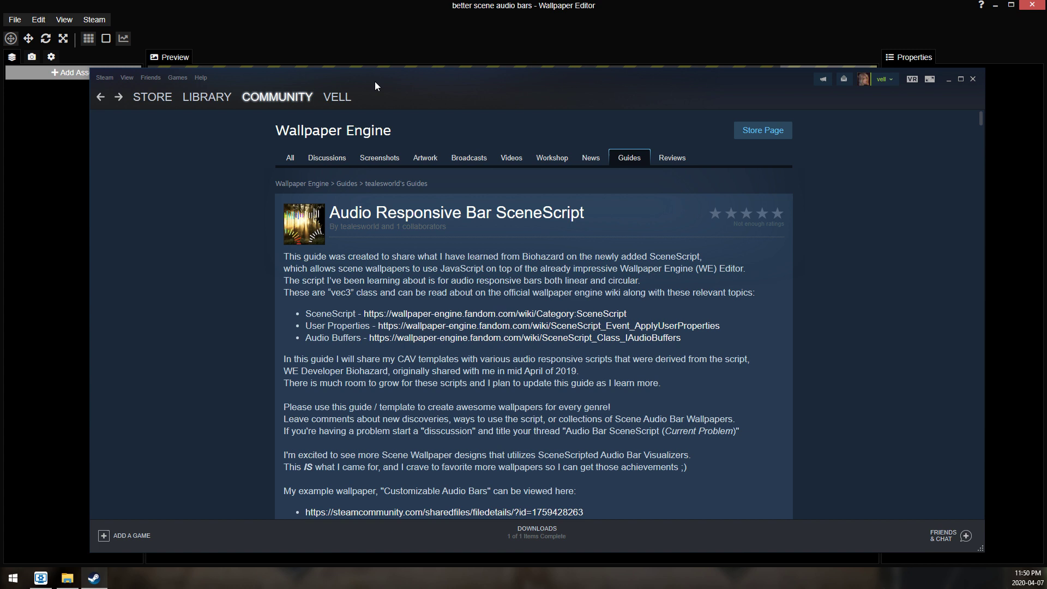
{"action": "scroll", "coordinate": [876, 250], "scroll_direction": "down", "scroll_amount": 7}
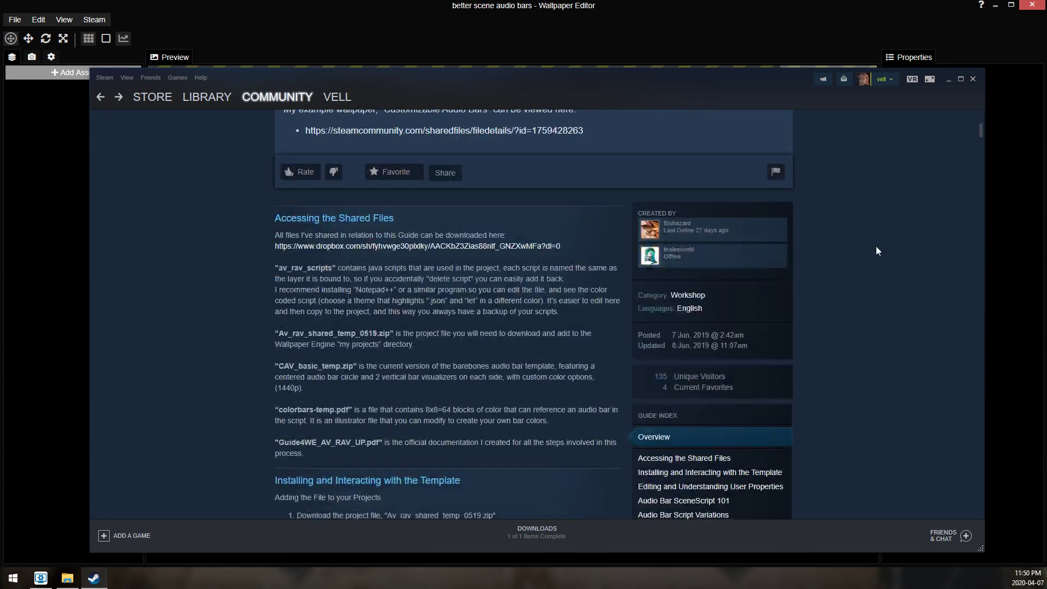
{"action": "left_click_drag", "start_coordinate": [980, 130], "coordinate": [950, 204]}
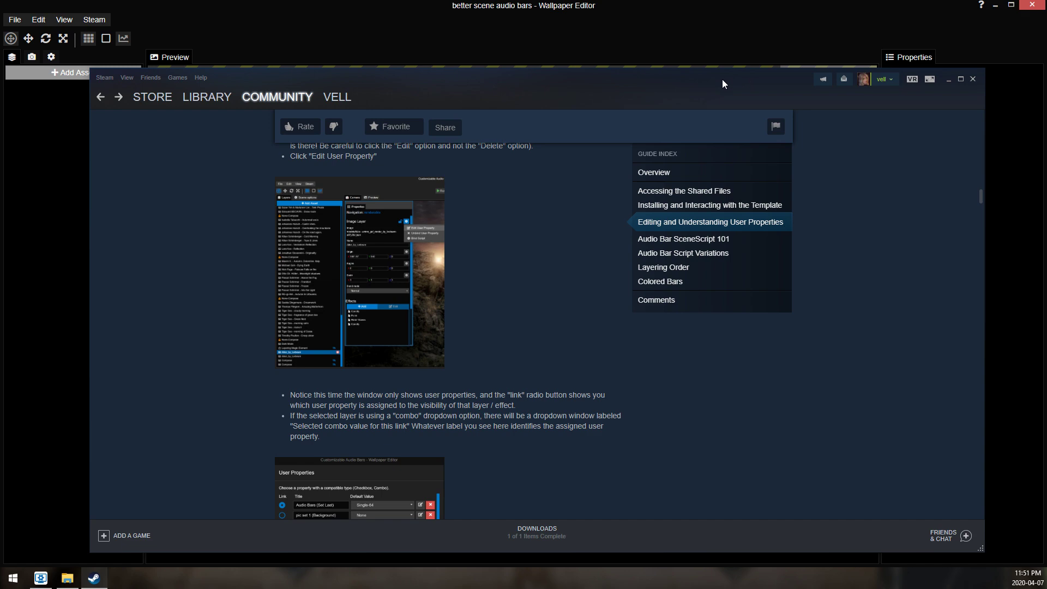
Step: Close the Steam guide and drag bar.png from the WPE misc folder into the editor
{"action": "key", "text": "alt+F4"}
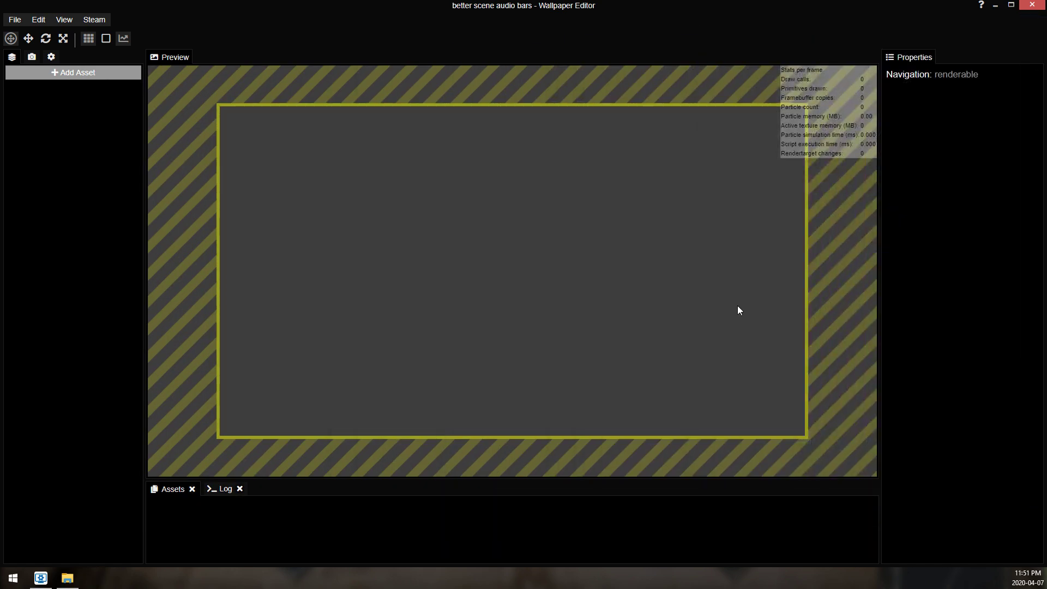
{"action": "left_click", "coordinate": [67, 578]}
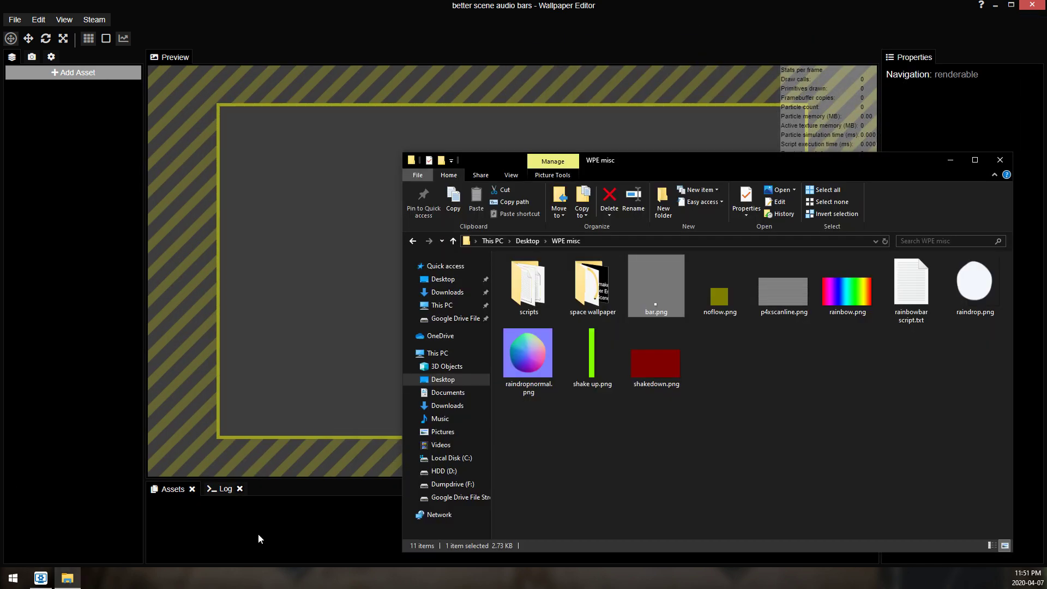
{"action": "left_click", "coordinate": [740, 457]}
{"action": "mouse_move", "coordinate": [656, 286]}
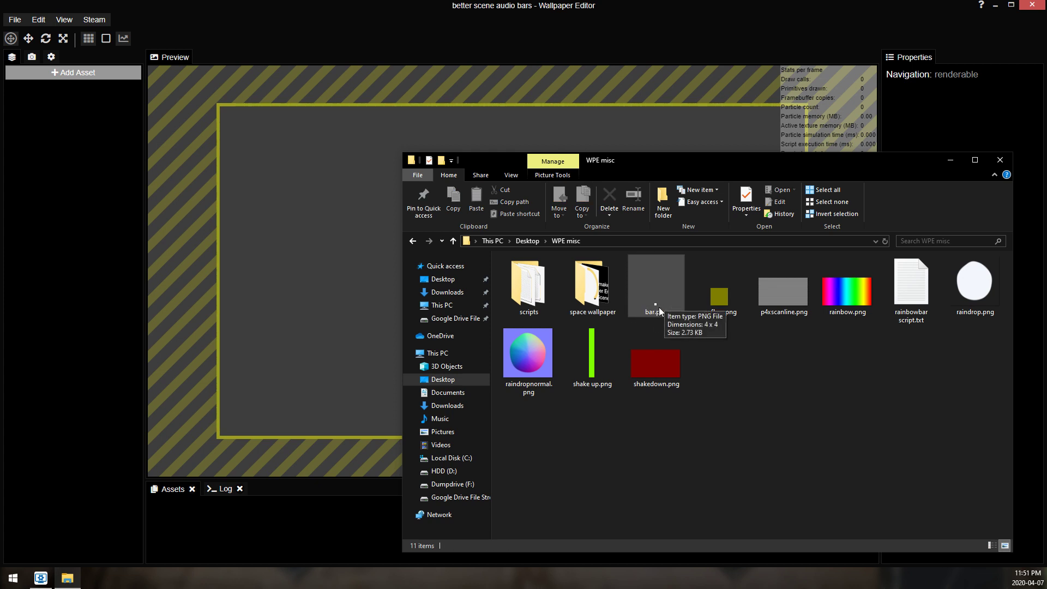
{"action": "left_click_drag", "start_coordinate": [656, 302], "coordinate": [273, 302]}
Step: Import bar.png as a layer without adjusting the wallpaper size
{"action": "left_click", "coordinate": [473, 48]}
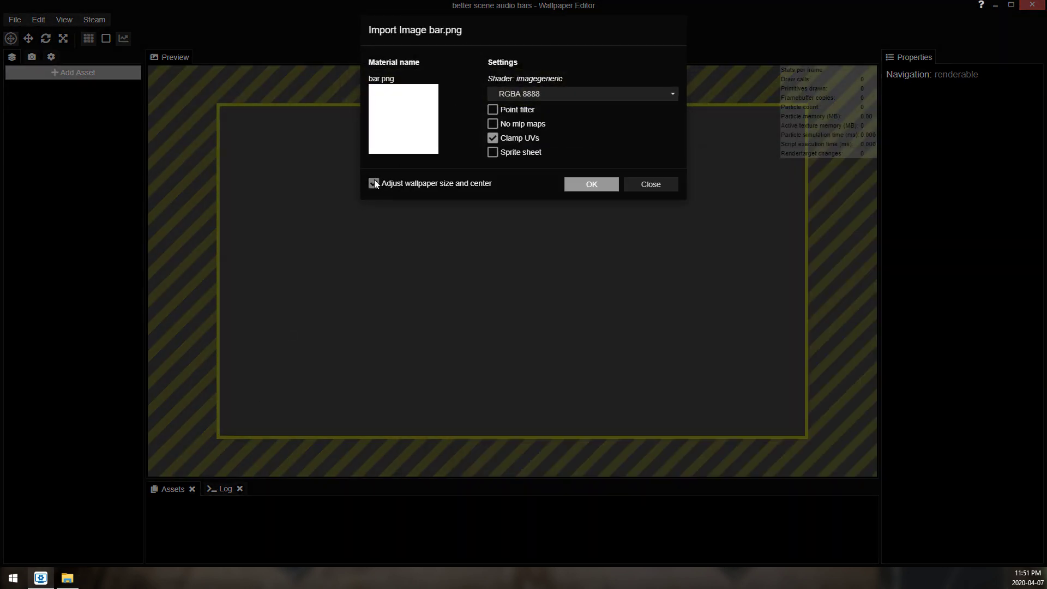
{"action": "left_click", "coordinate": [374, 181]}
{"action": "left_click", "coordinate": [575, 188]}
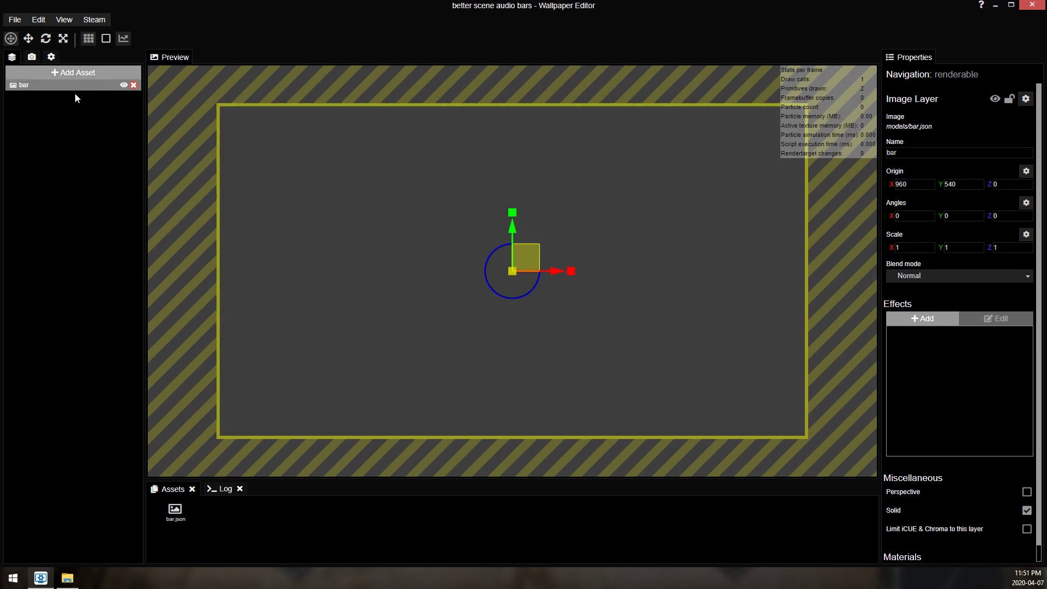
Step: Set the bar layer's origin to X -15, Y 0
{"action": "left_click", "coordinate": [895, 185]}
{"action": "type", "text": "-15"}
{"action": "key", "text": "Tab"}
{"action": "type", "text": "0"}
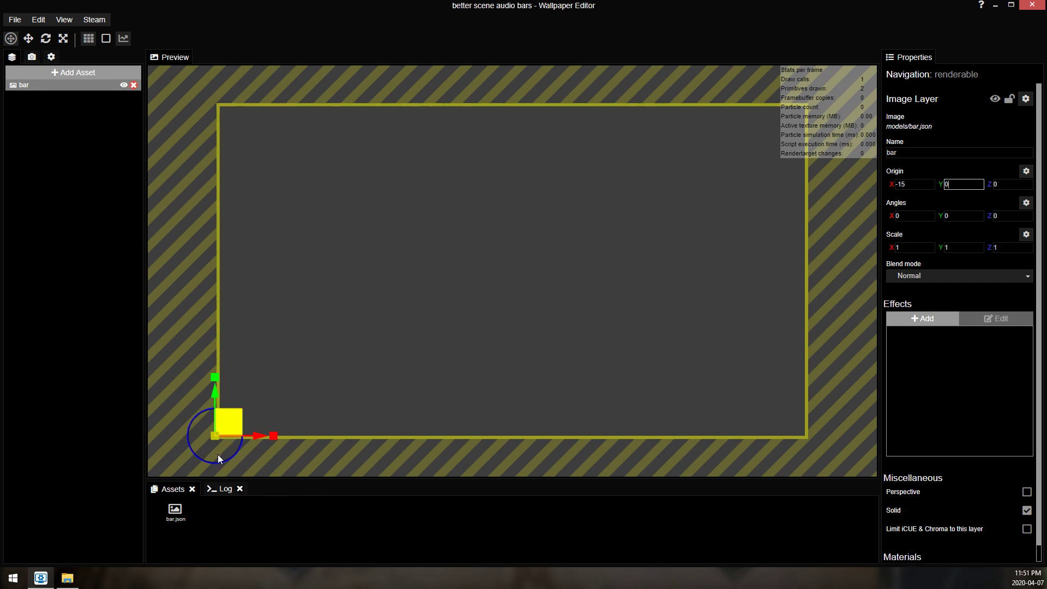
{"action": "left_click", "coordinate": [1026, 99]}
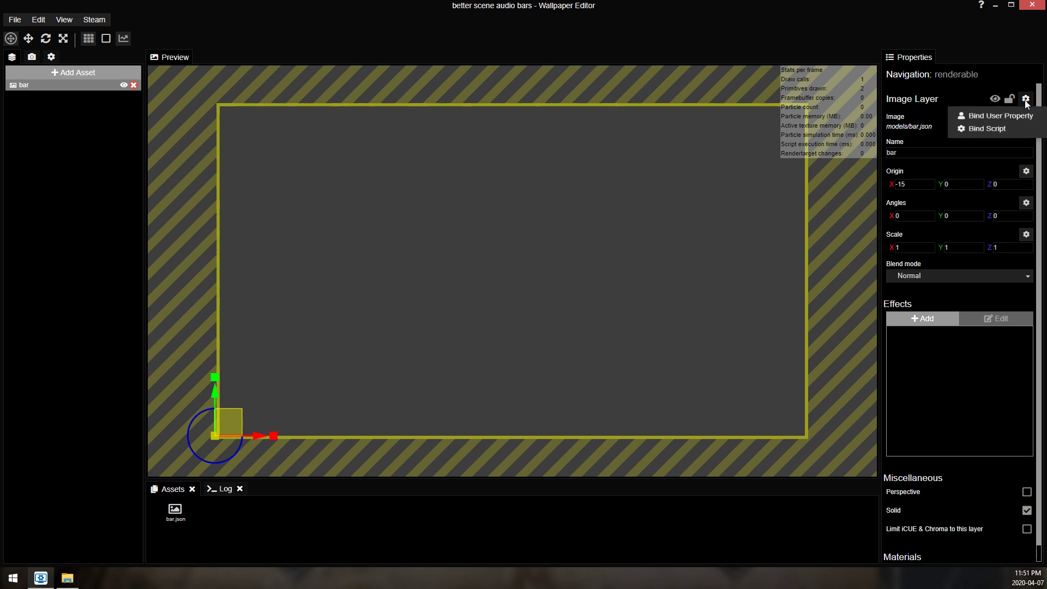
Step: Replace the bar layer's default script with the horizontal audio-bar script copied from Notepad
{"action": "left_click", "coordinate": [992, 130]}
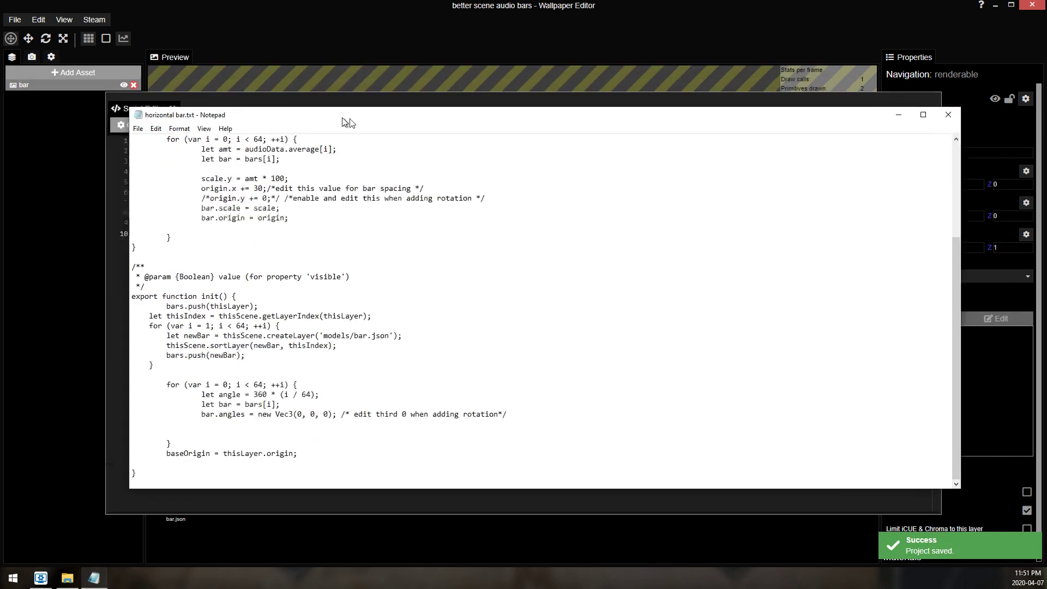
{"action": "left_click_drag", "start_coordinate": [341, 116], "coordinate": [389, 118]}
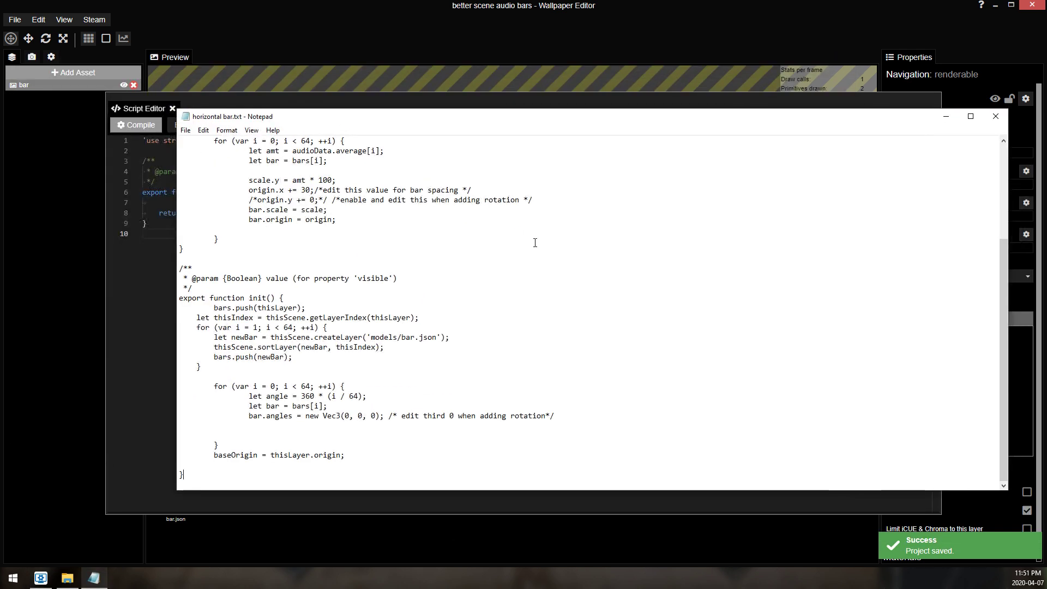
{"action": "key", "text": "ctrl+a"}
{"action": "key", "text": "ctrl+c"}
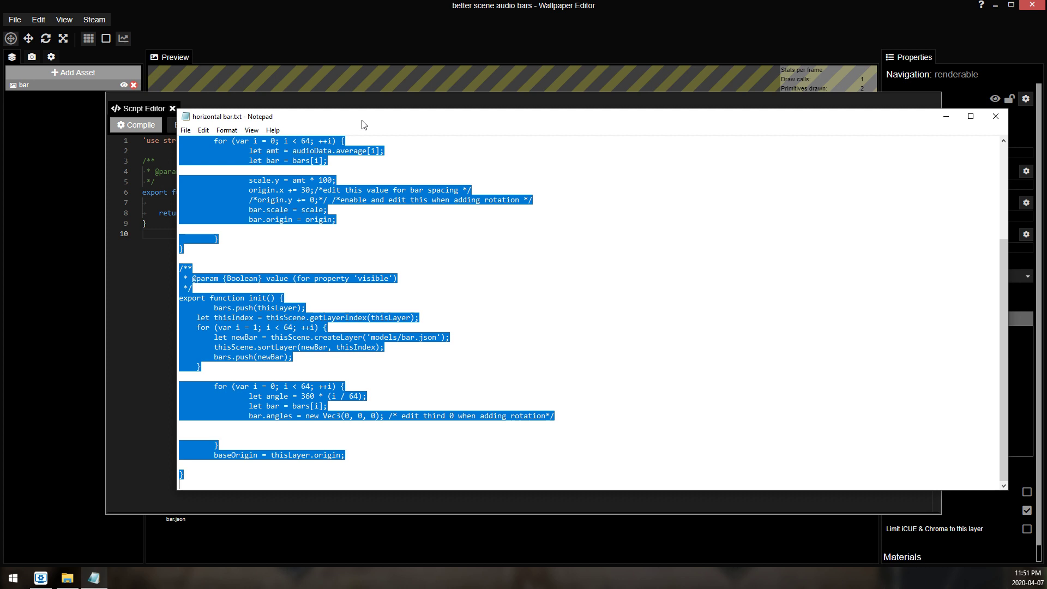
{"action": "key", "text": "alt+F4"}
{"action": "key", "text": "ctrl+a"}
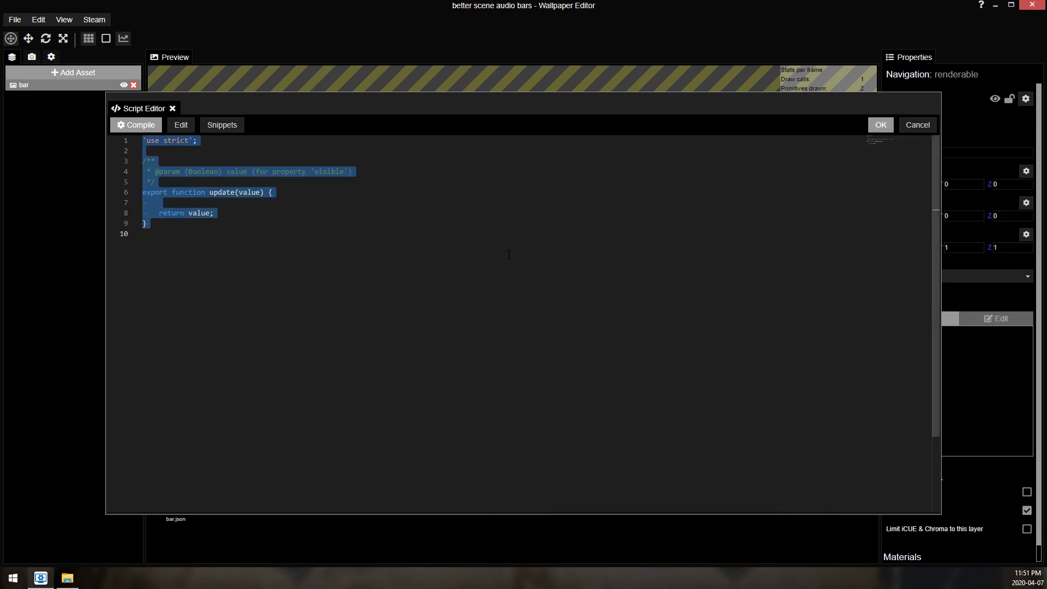
{"action": "key", "text": "ctrl+v"}
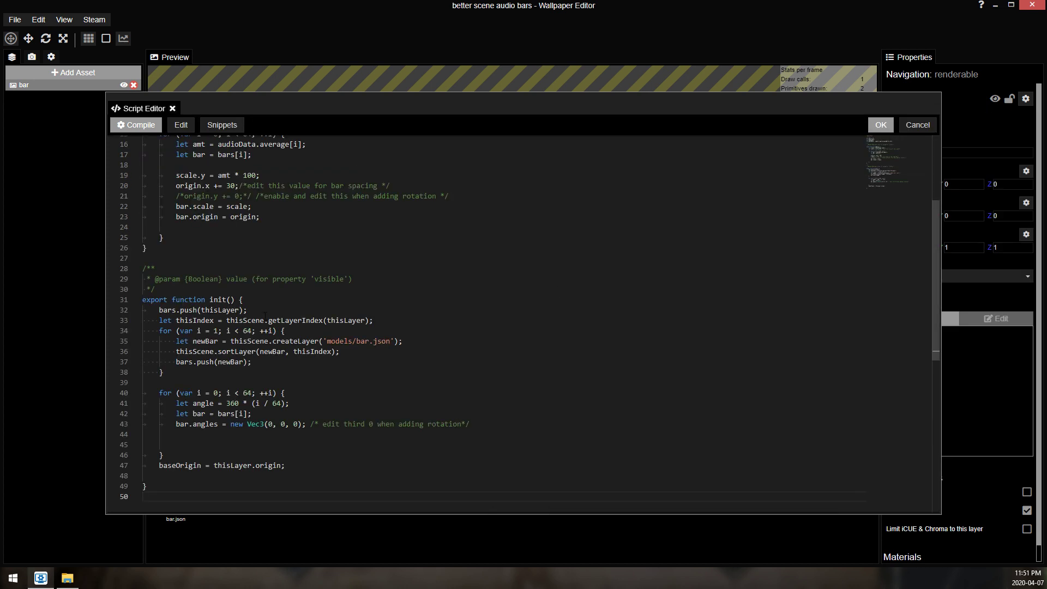
{"action": "left_click", "coordinate": [879, 126]}
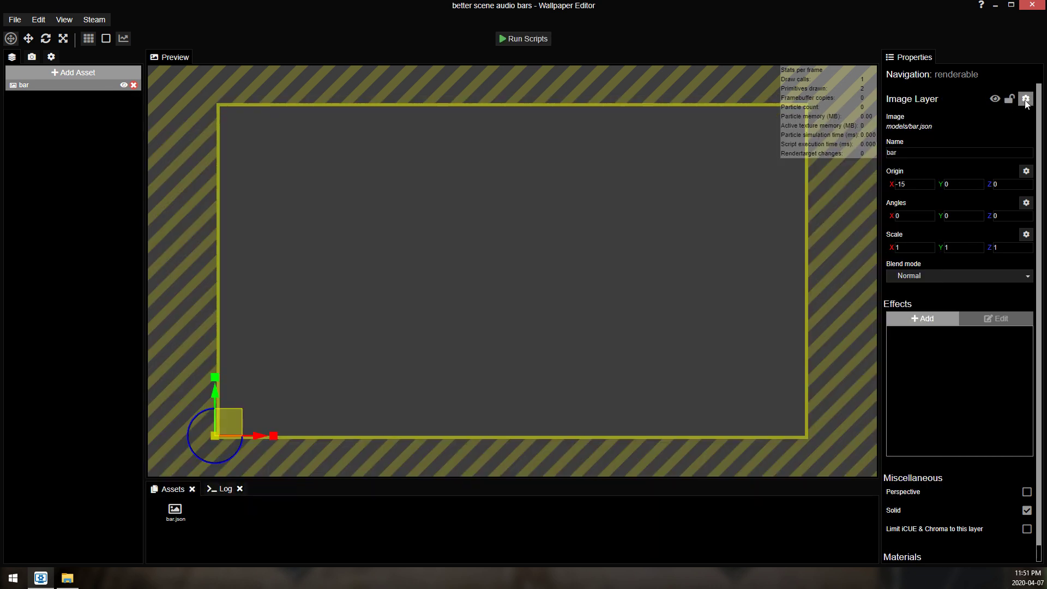
{"action": "left_click", "coordinate": [527, 41]}
{"action": "left_click", "coordinate": [517, 41]}
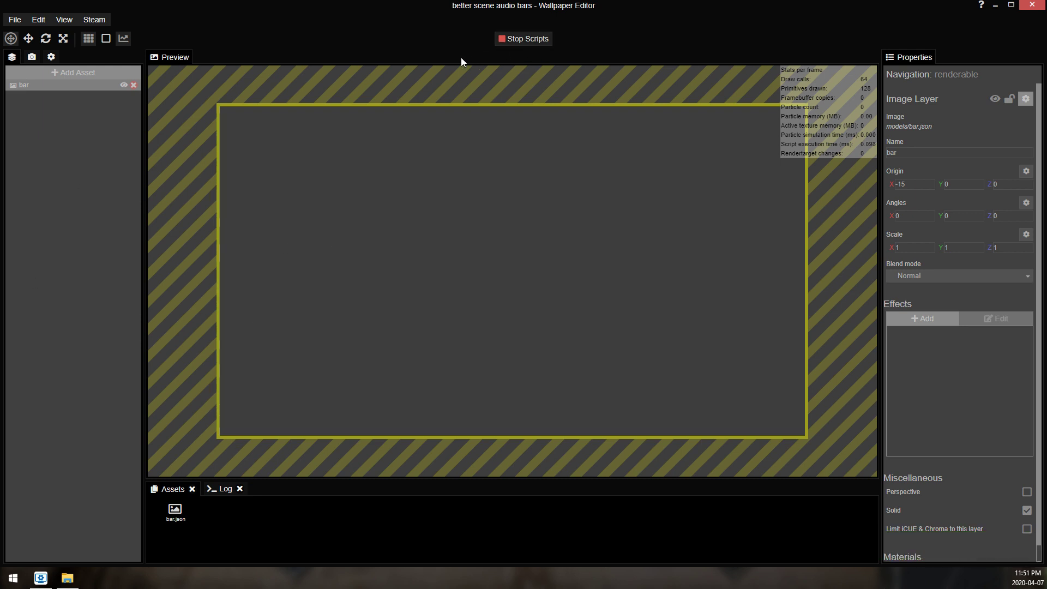
Step: Stop the scripts, save the project, then run the scripts to preview the bars
{"action": "left_click", "coordinate": [527, 41]}
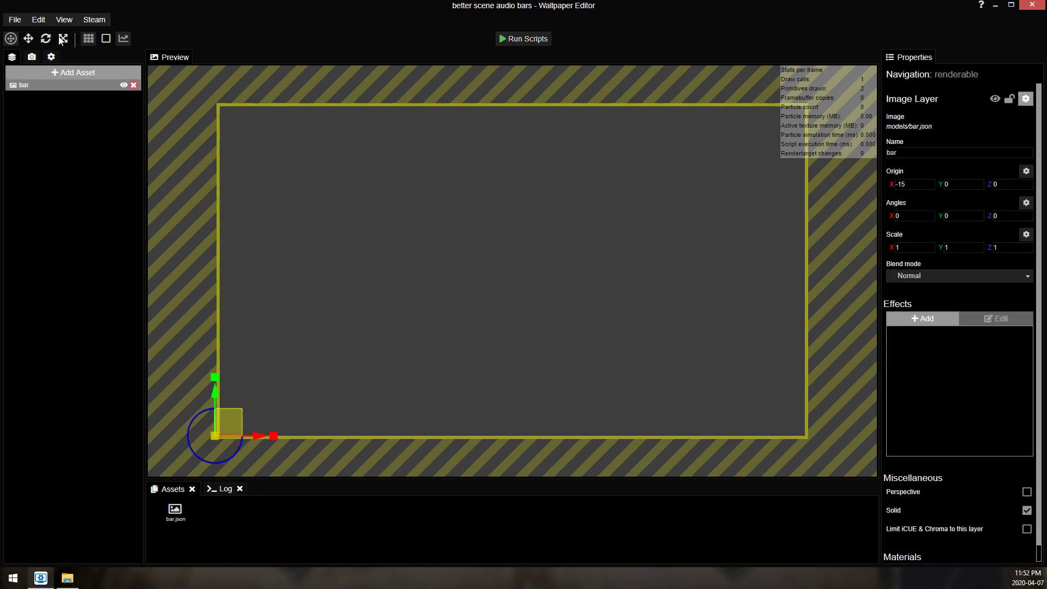
{"action": "left_click", "coordinate": [13, 19]}
{"action": "left_click", "coordinate": [34, 83]}
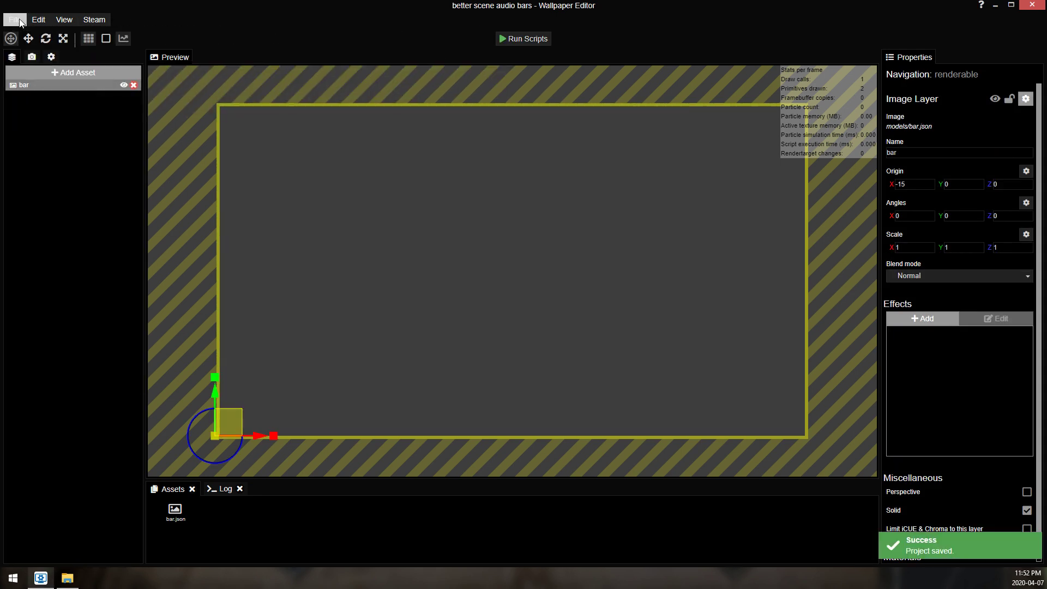
{"action": "left_click", "coordinate": [13, 19]}
{"action": "left_click", "coordinate": [215, 56]}
{"action": "left_click", "coordinate": [542, 40]}
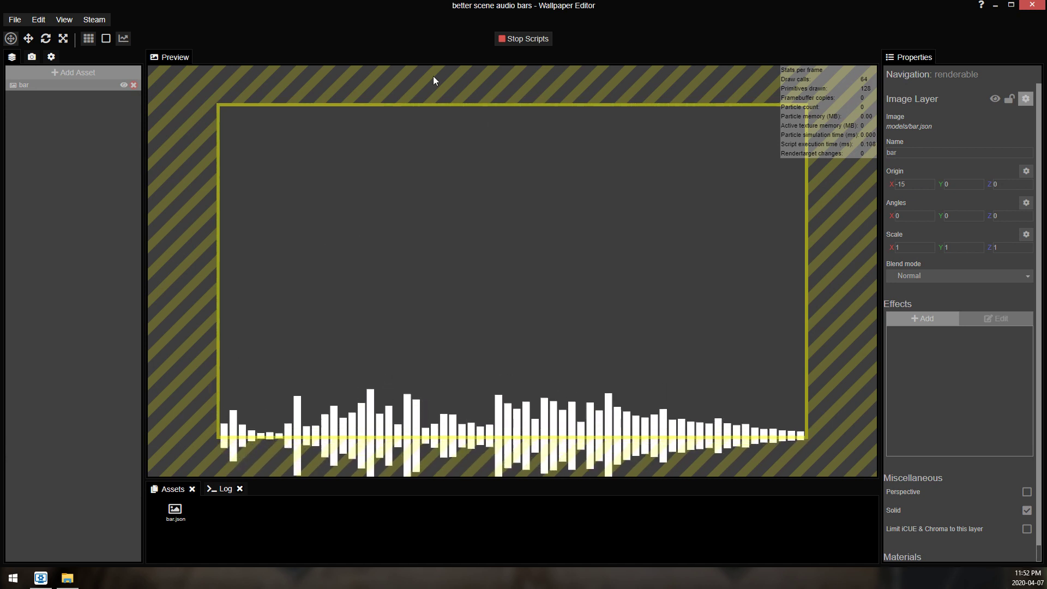
Step: Import raindropnormal.png from the WPE misc folder and place it at the canvas's lower-left
{"action": "left_click", "coordinate": [522, 39]}
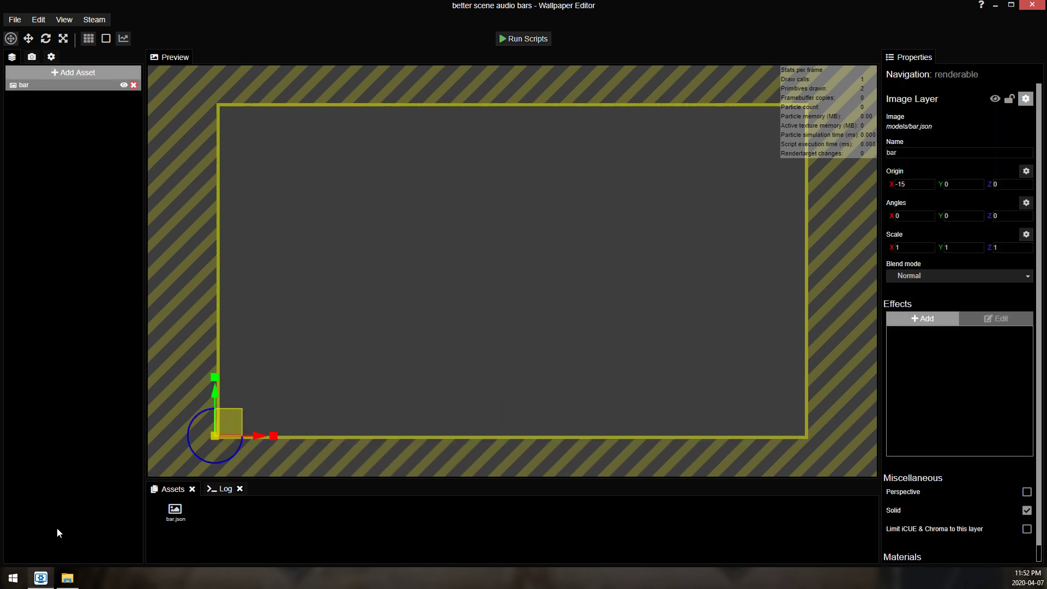
{"action": "left_click", "coordinate": [67, 578]}
{"action": "left_click_drag", "start_coordinate": [542, 355], "coordinate": [378, 315]}
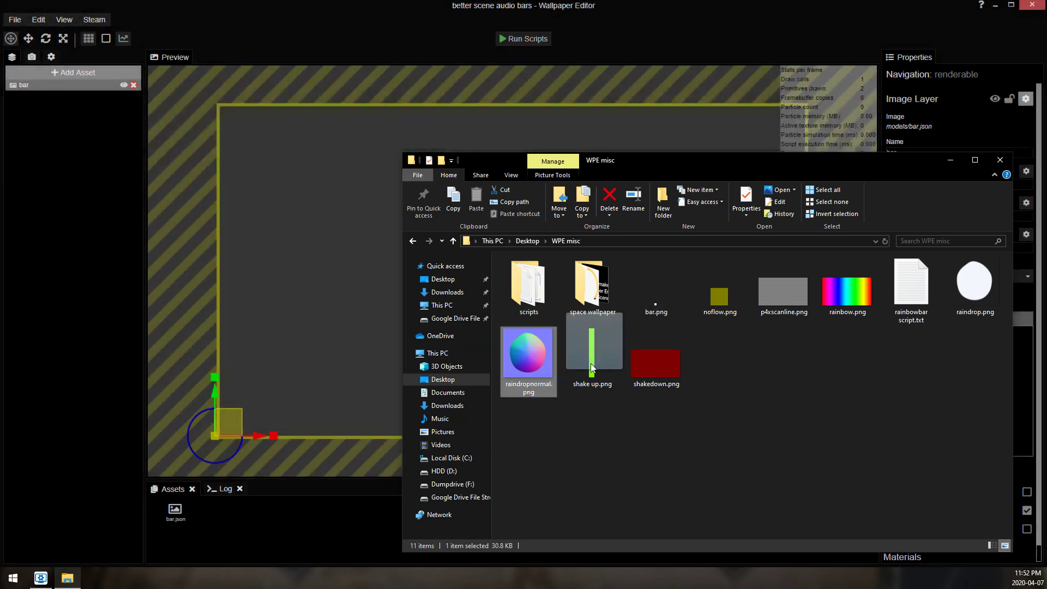
{"action": "left_click", "coordinate": [603, 183]}
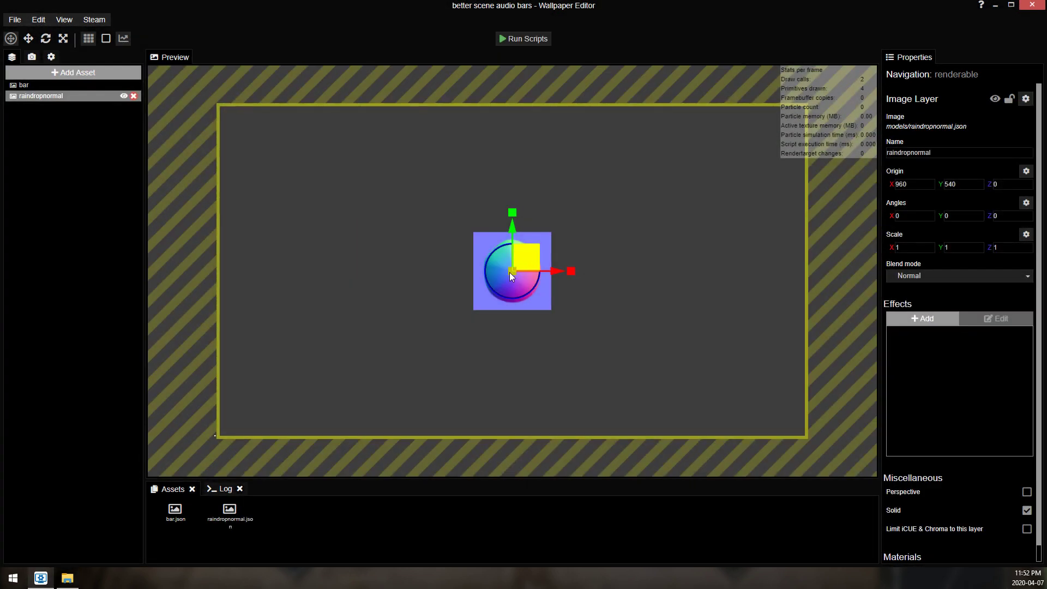
{"action": "left_click_drag", "start_coordinate": [512, 275], "coordinate": [326, 424]}
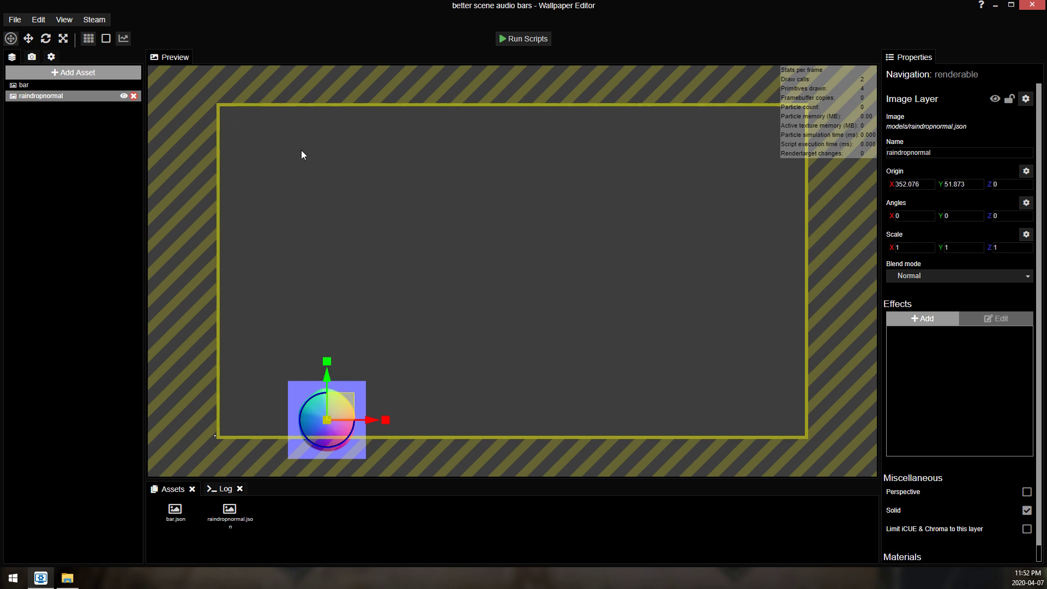
Step: Duplicate raindropnormal, put the copy atop the layer list at lower right, then preview scripts
{"action": "right_click", "coordinate": [64, 96]}
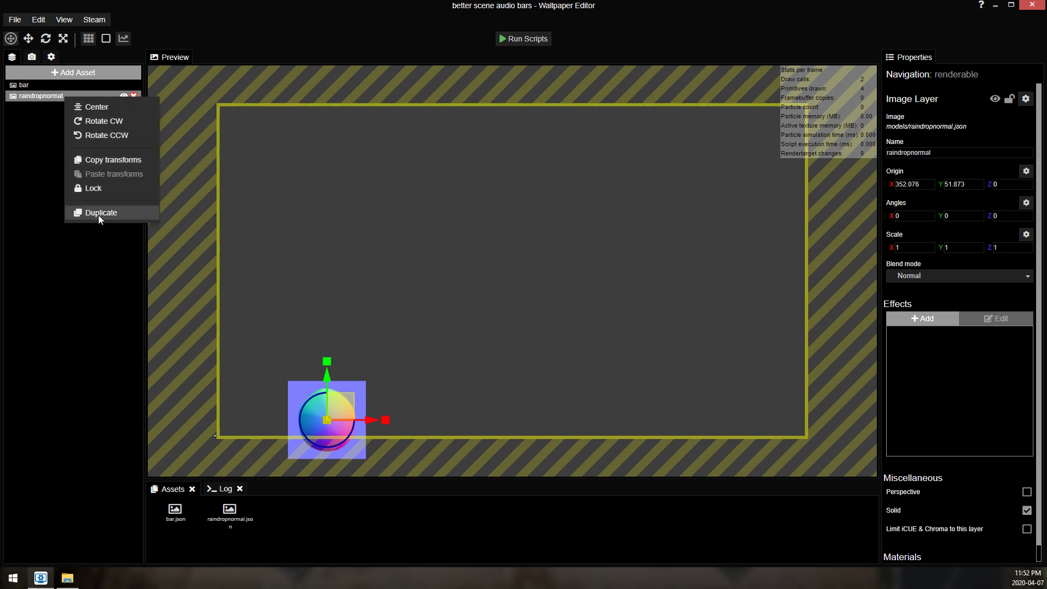
{"action": "left_click", "coordinate": [98, 215]}
{"action": "left_click_drag", "start_coordinate": [71, 106], "coordinate": [79, 85]}
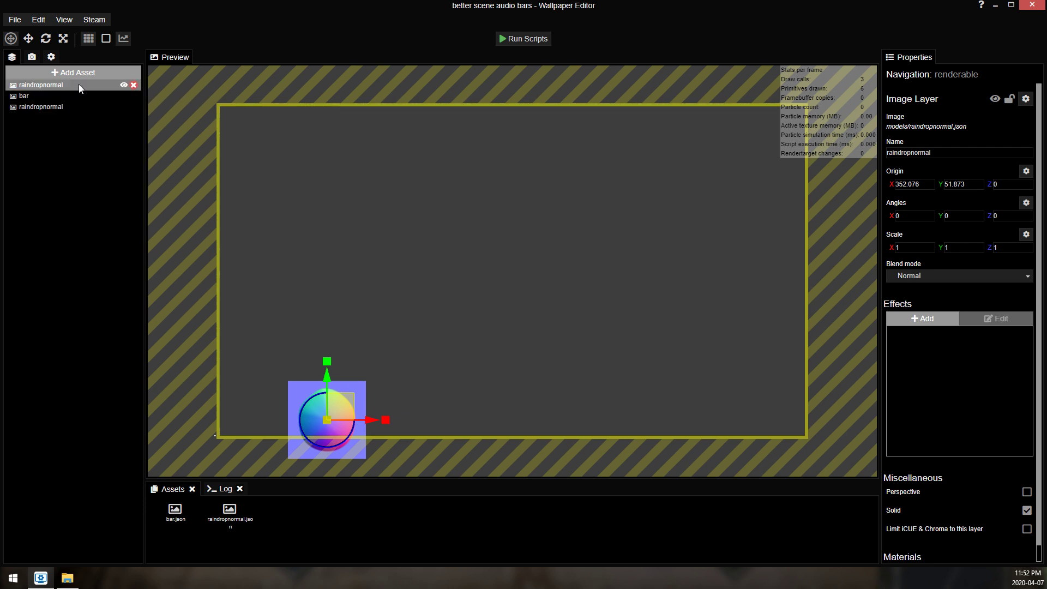
{"action": "left_click_drag", "start_coordinate": [326, 420], "coordinate": [646, 413]}
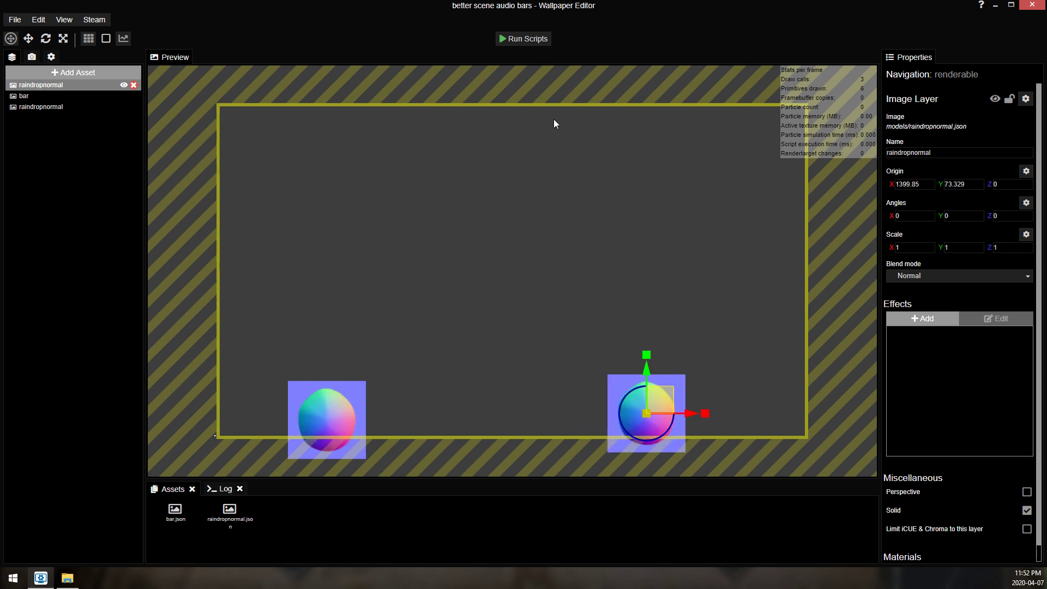
{"action": "left_click", "coordinate": [518, 38]}
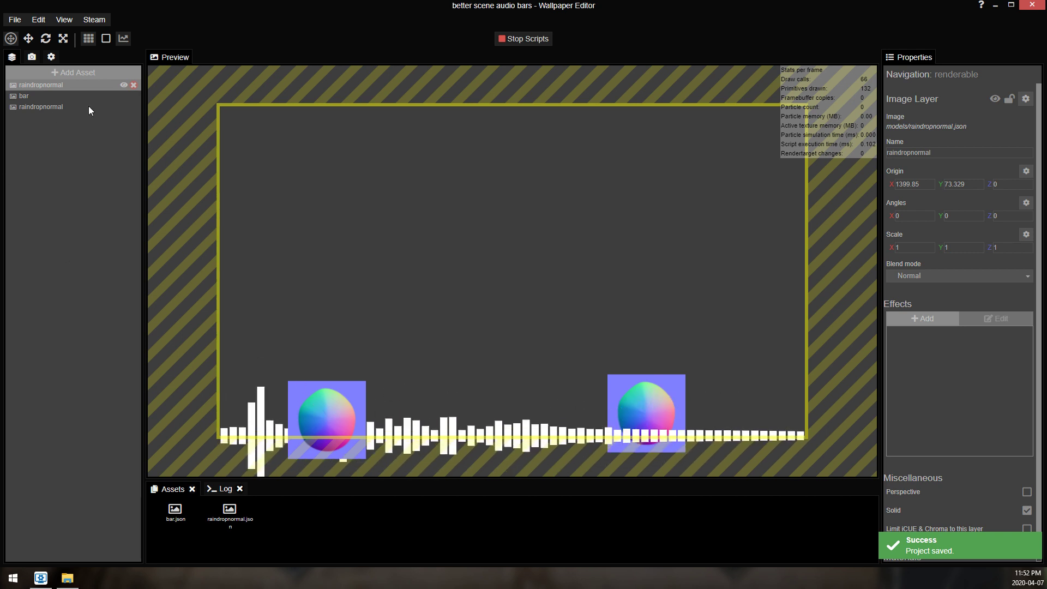
{"action": "left_click", "coordinate": [533, 38]}
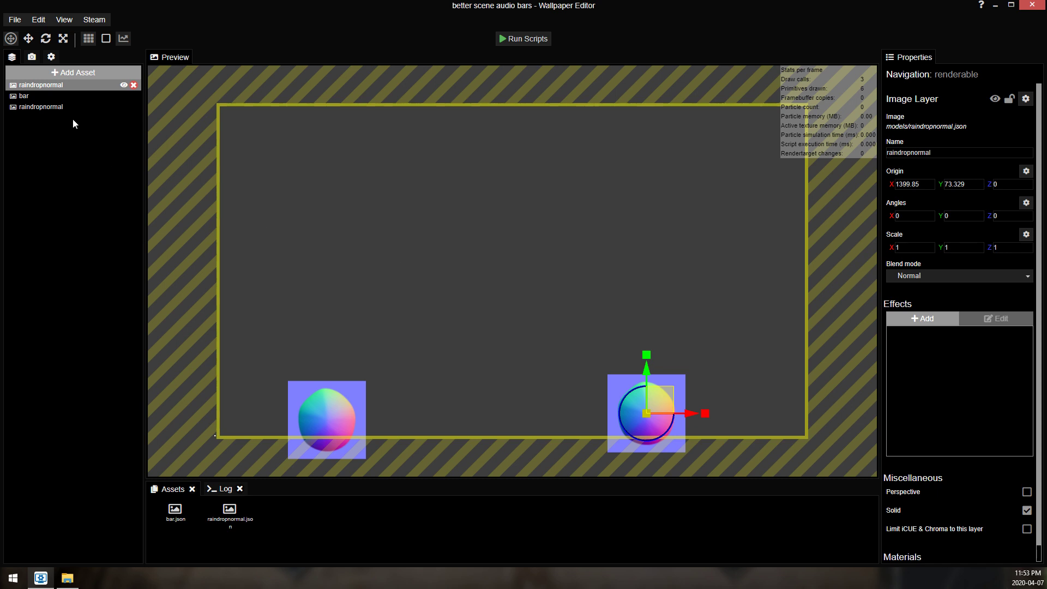
Step: Add a red Tint effect to the bar layer and run the scripts to see tinted bars
{"action": "left_click", "coordinate": [38, 96]}
{"action": "left_click", "coordinate": [930, 319]}
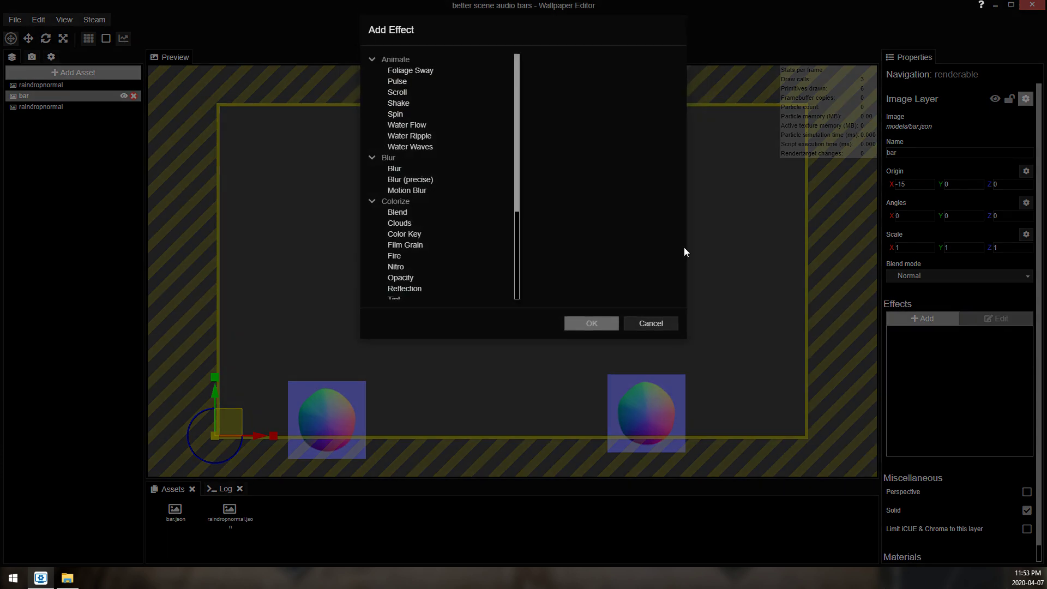
{"action": "scroll", "coordinate": [422, 250], "scroll_direction": "down", "scroll_amount": 2}
{"action": "left_click", "coordinate": [408, 247]}
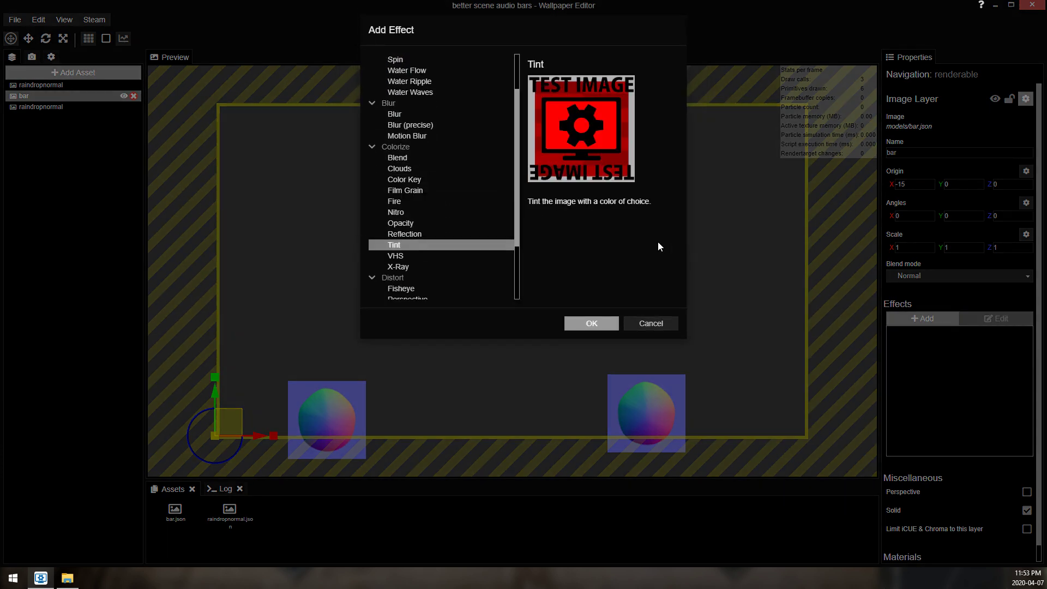
{"action": "left_click", "coordinate": [600, 328]}
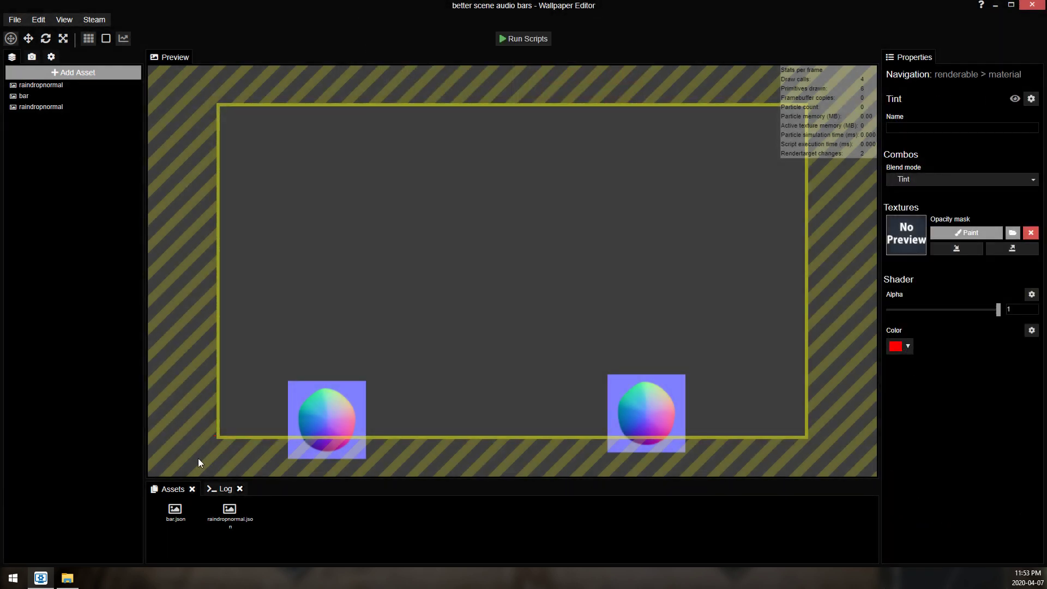
{"action": "scroll", "coordinate": [213, 437], "scroll_direction": "up", "scroll_amount": 2}
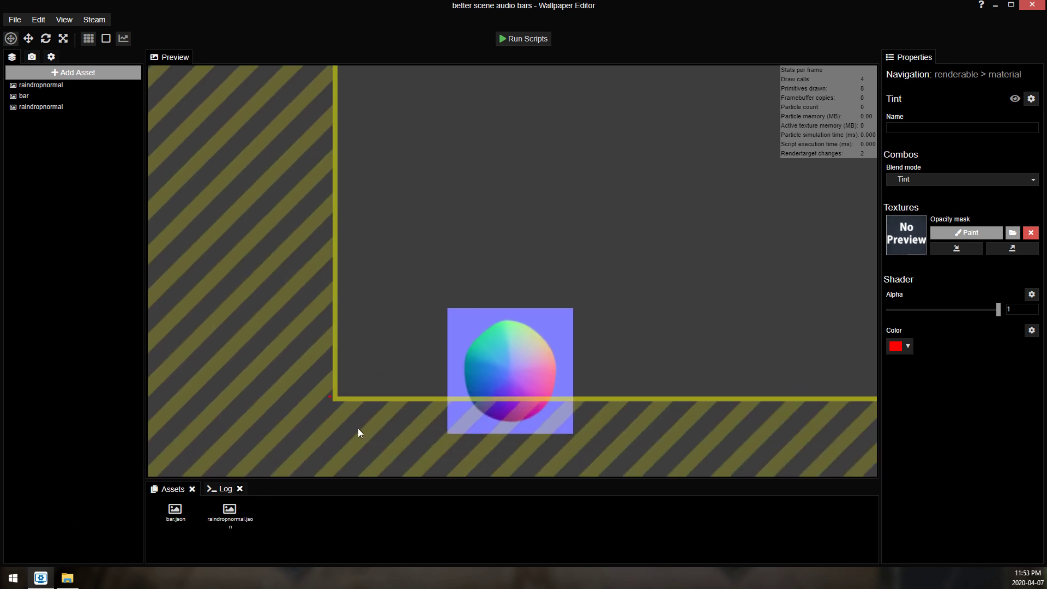
{"action": "scroll", "coordinate": [597, 194], "scroll_direction": "down", "scroll_amount": 3}
{"action": "left_click", "coordinate": [531, 40]}
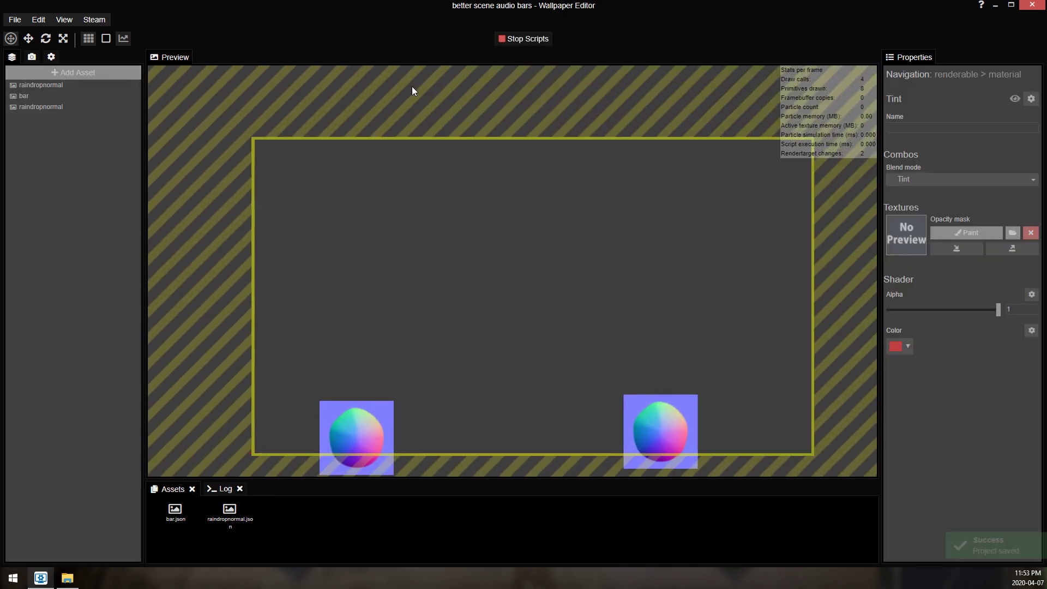